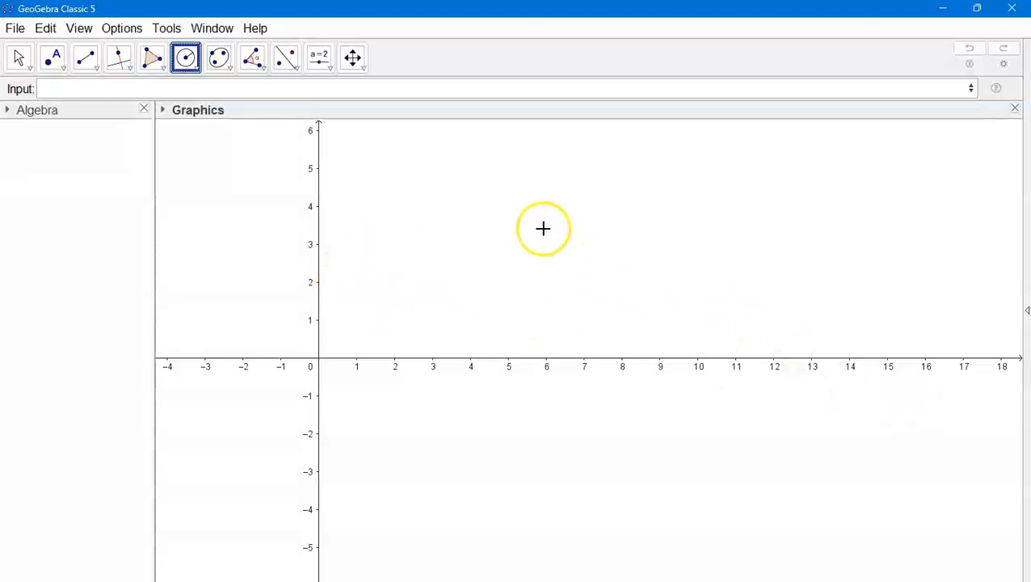
# Draw a circle of radius 5 centred at about (5.2, 2.64)
pyautogui.click(515, 259)
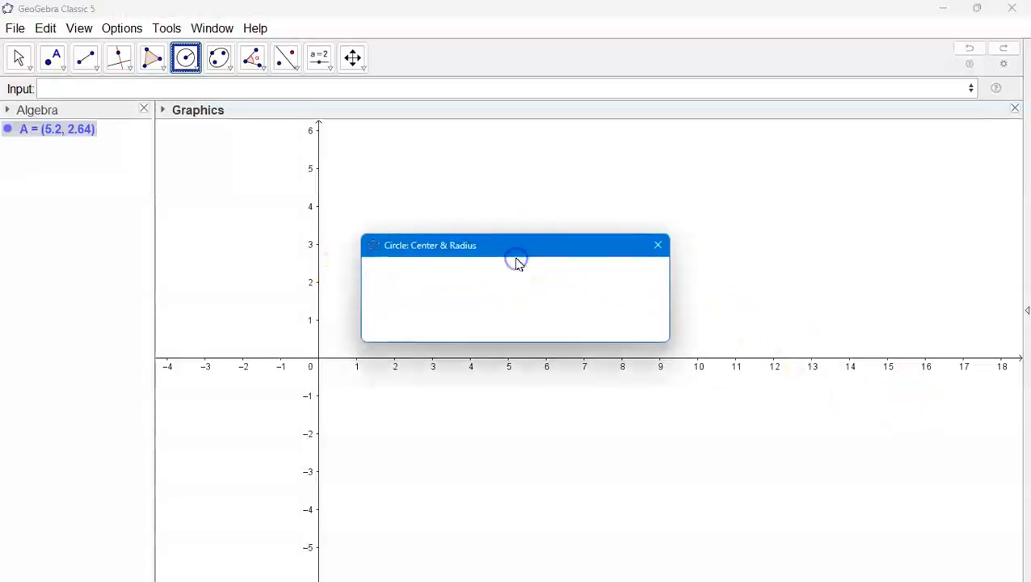
pyautogui.click(505, 274)
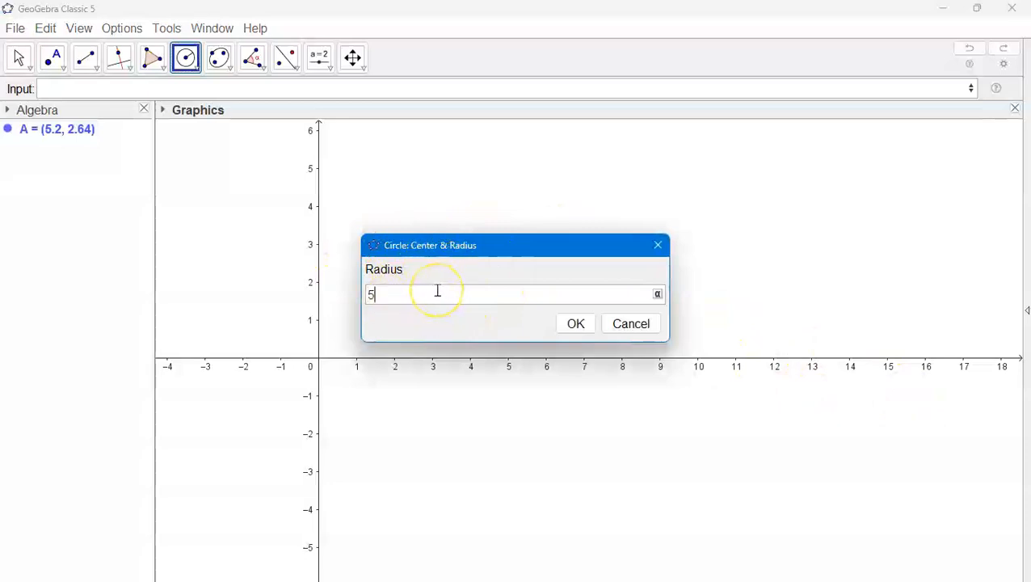
pyautogui.click(578, 325)
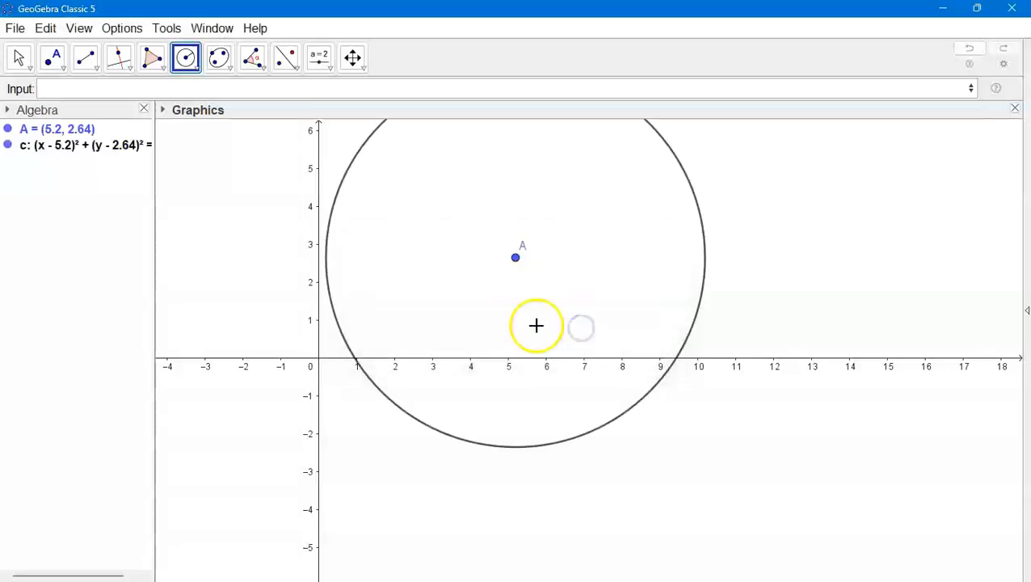
pyautogui.scroll(-3, 452, 327)
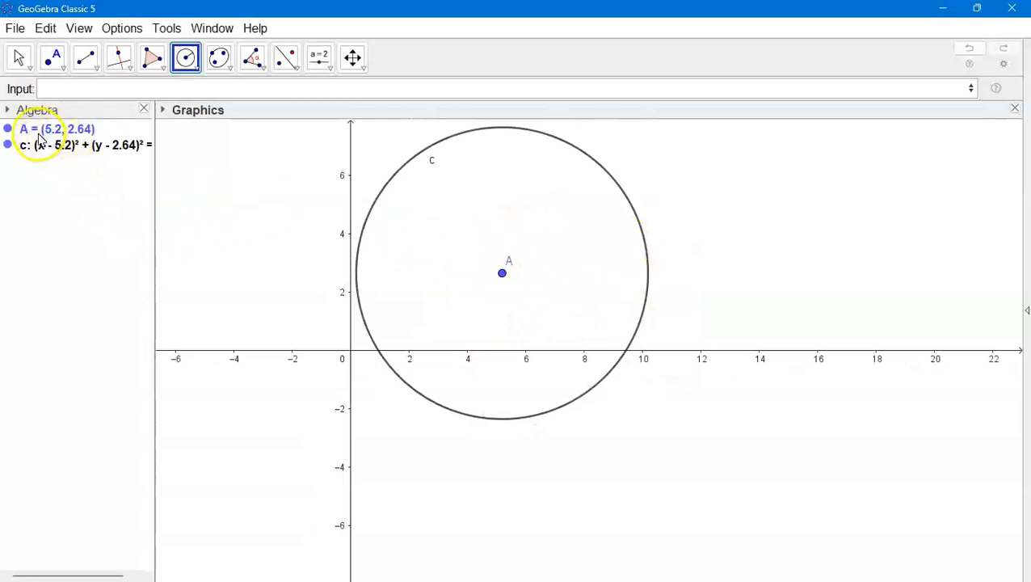
# Widen the Algebra view and draw a circle of radius 2 centred at about (12.96, -1.76)
pyautogui.moveTo(154, 203); pyautogui.dragTo(203, 211)
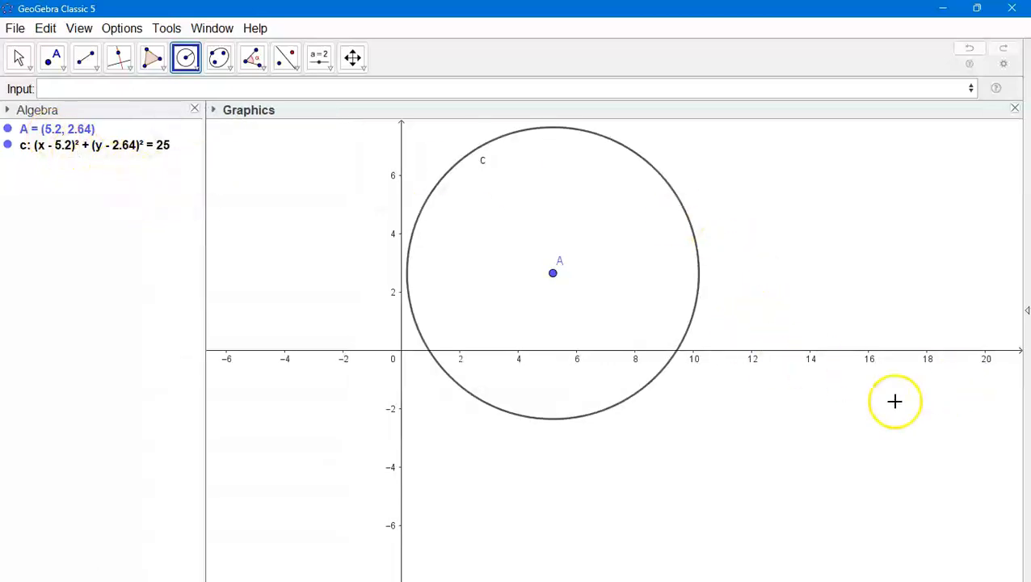
pyautogui.click(779, 402)
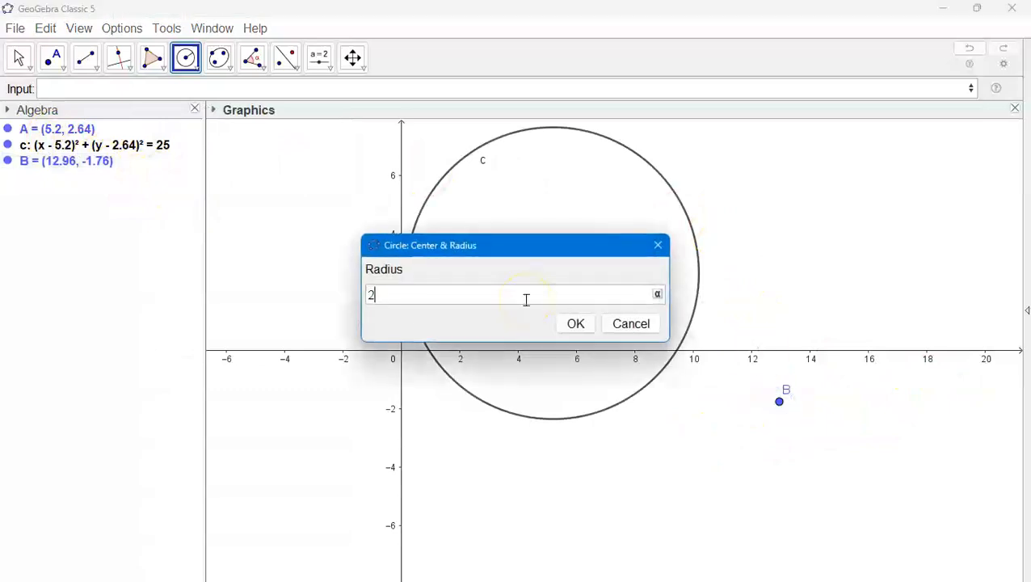
pyautogui.click(577, 324)
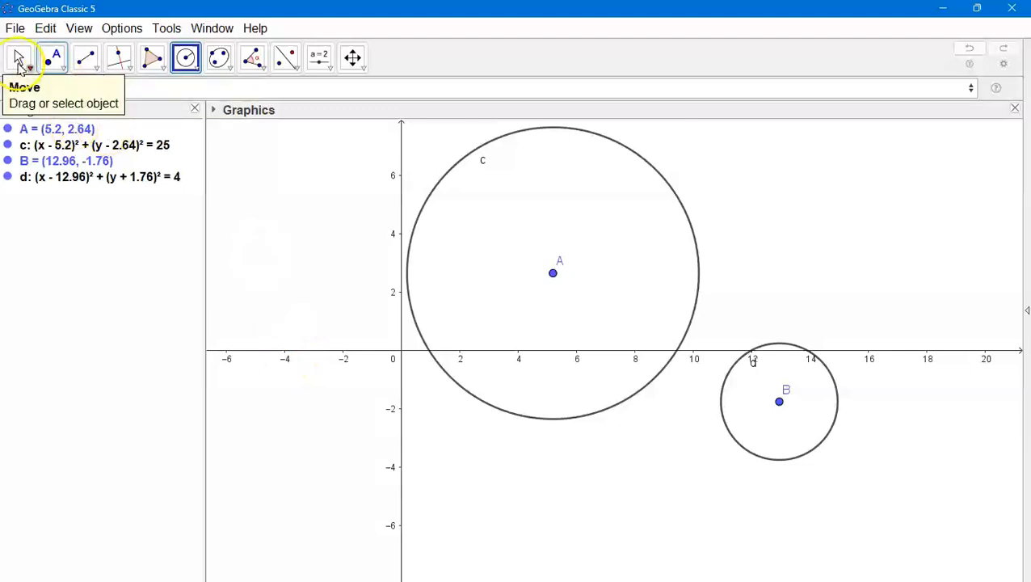
# Place a point at (6, 0) on the x-axis and create a circle of radius 4 around it with the command Circle(C, 4)
pyautogui.click(52, 58)
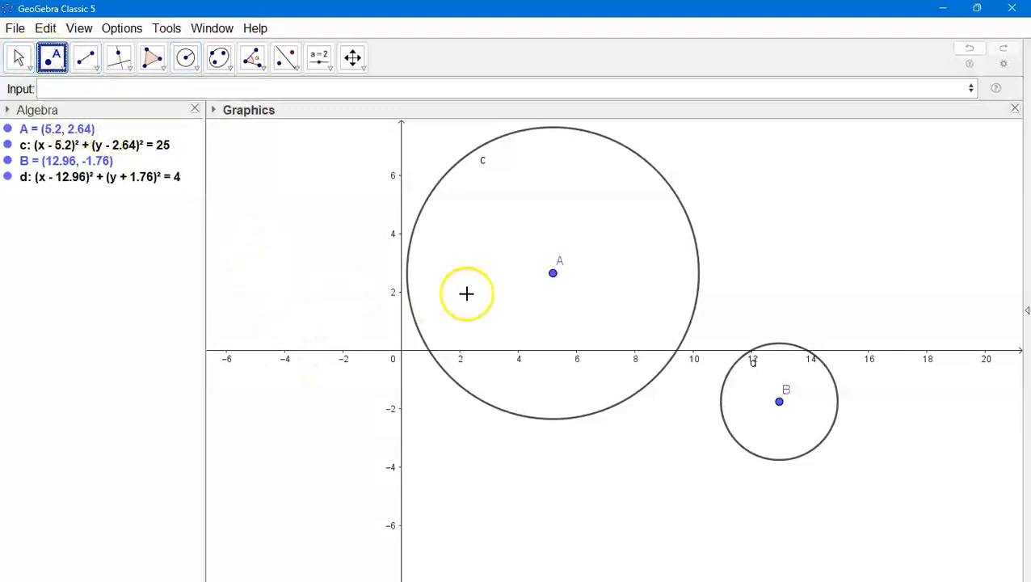
pyautogui.click(576, 351)
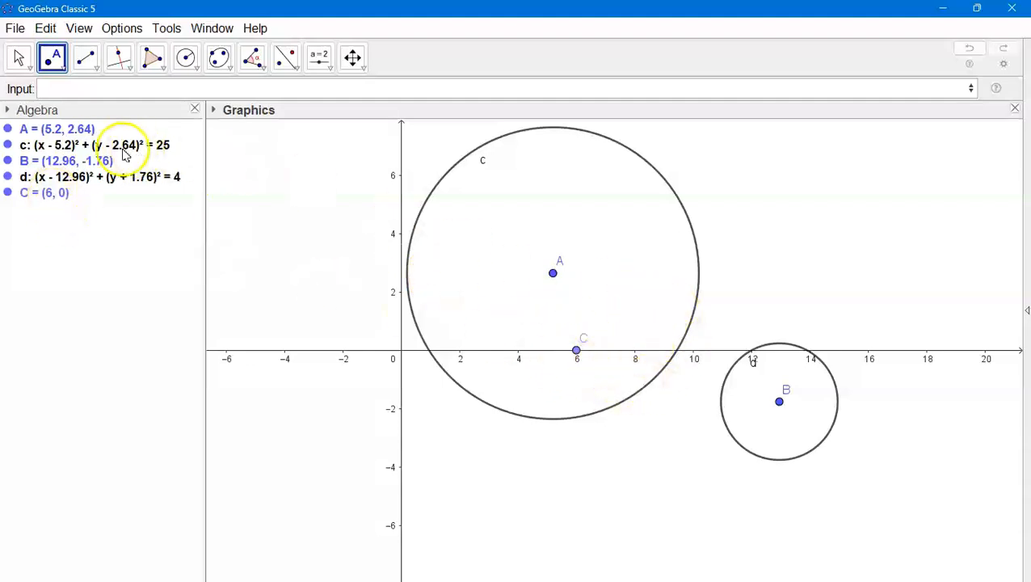
pyautogui.click(156, 90)
pyautogui.write('CIRCLE')
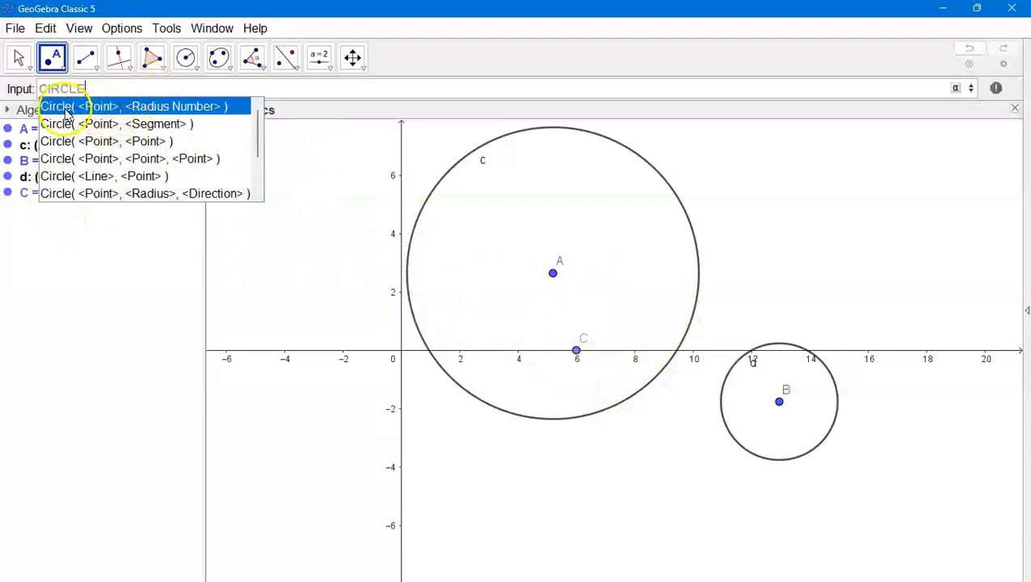
pyautogui.click(174, 105)
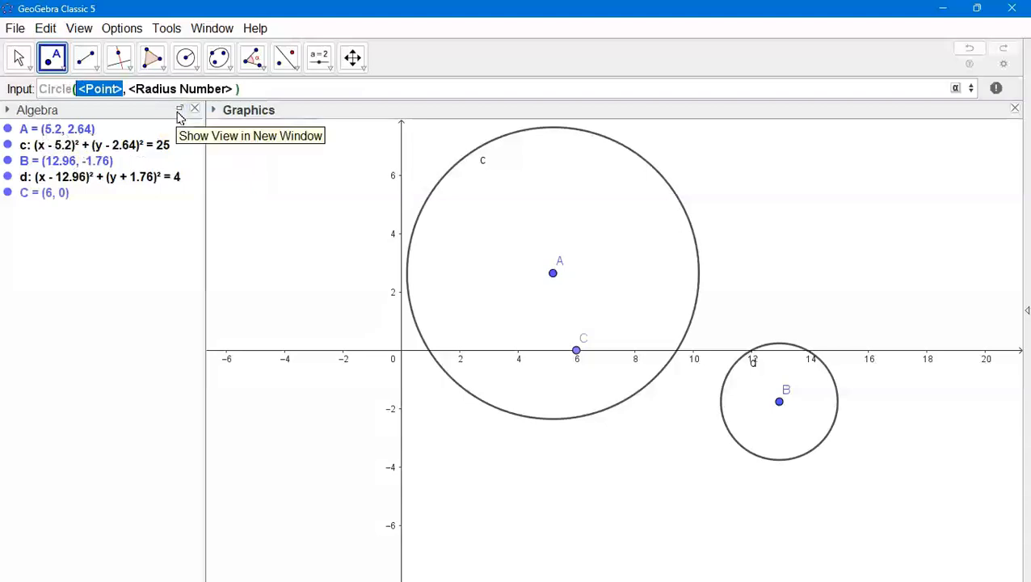
pyautogui.write('C')
pyautogui.press('Tab')
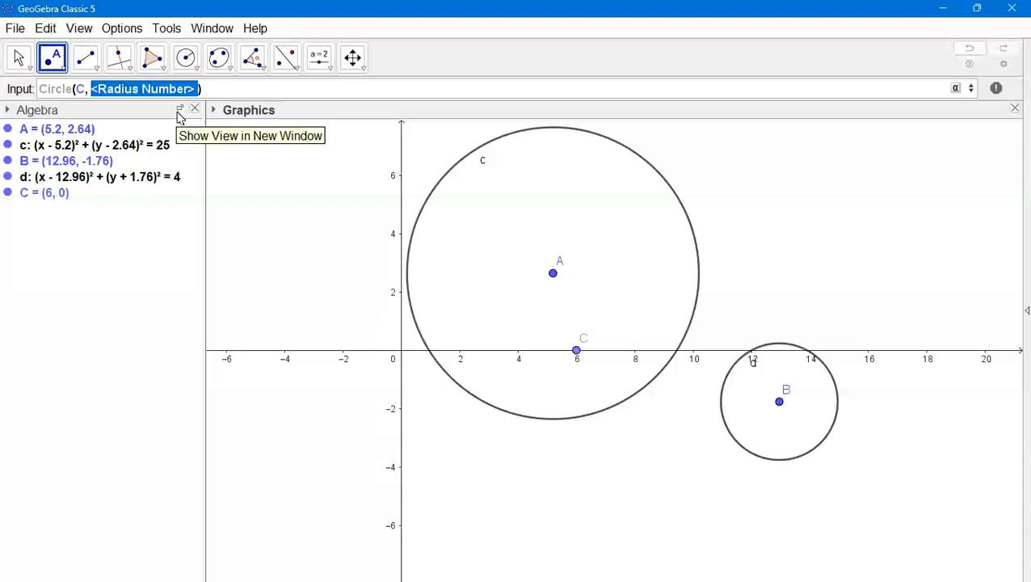
pyautogui.write('4')
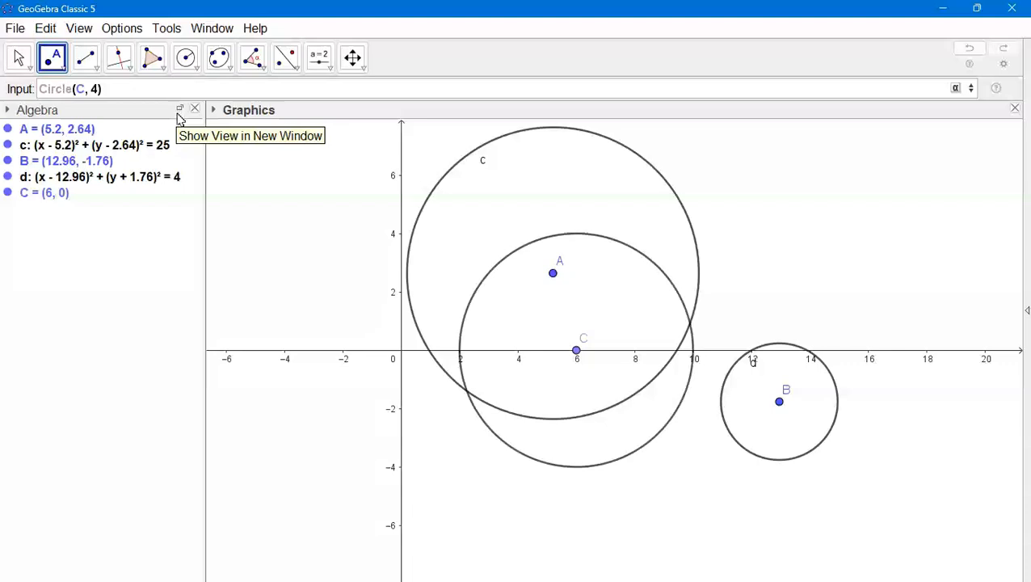
pyautogui.press('Return')
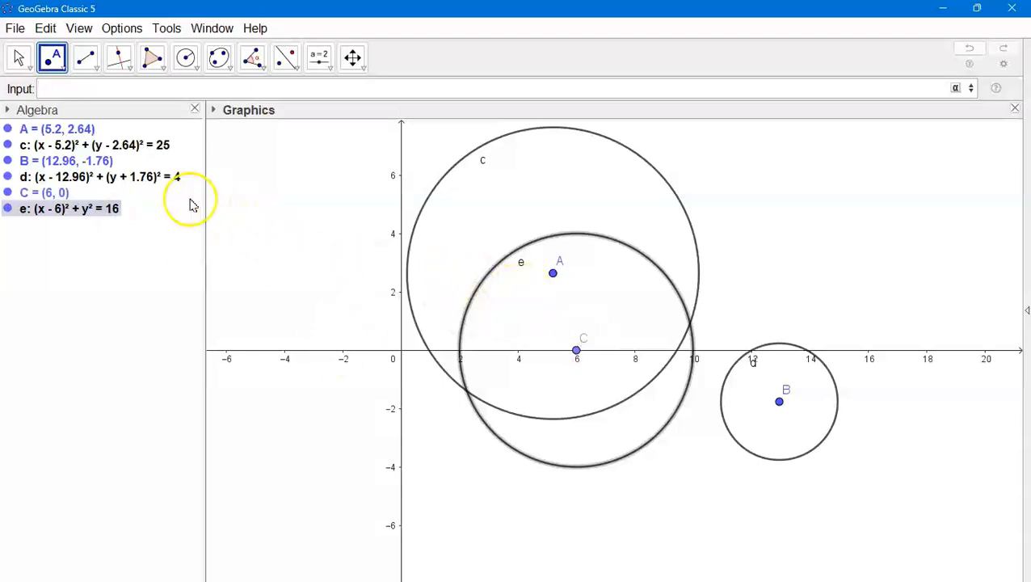
# Show the name and value as the label of the radius-4 circle and shift the label slightly
pyautogui.click(18, 56)
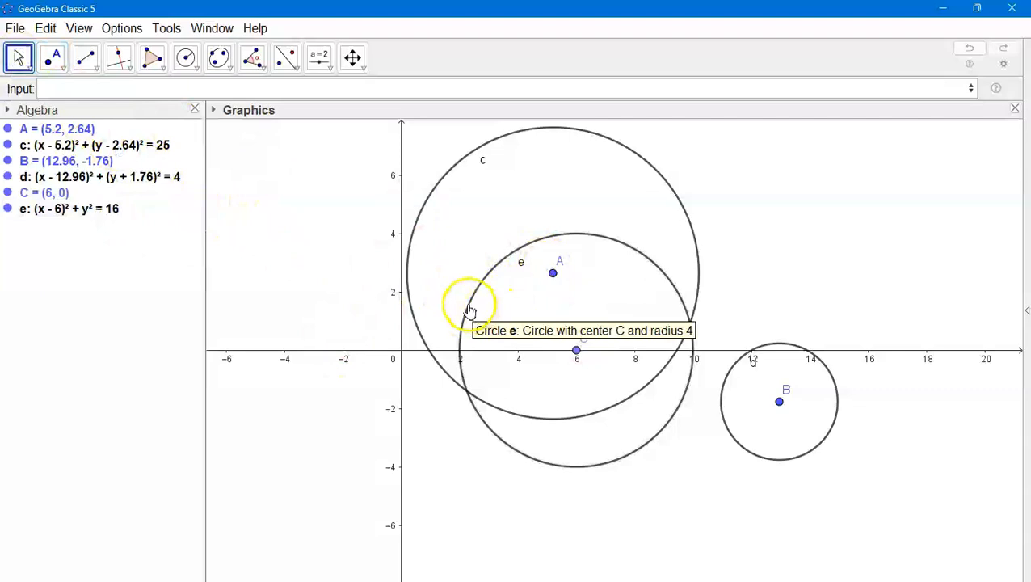
pyautogui.click(503, 261)
pyautogui.click(337, 131)
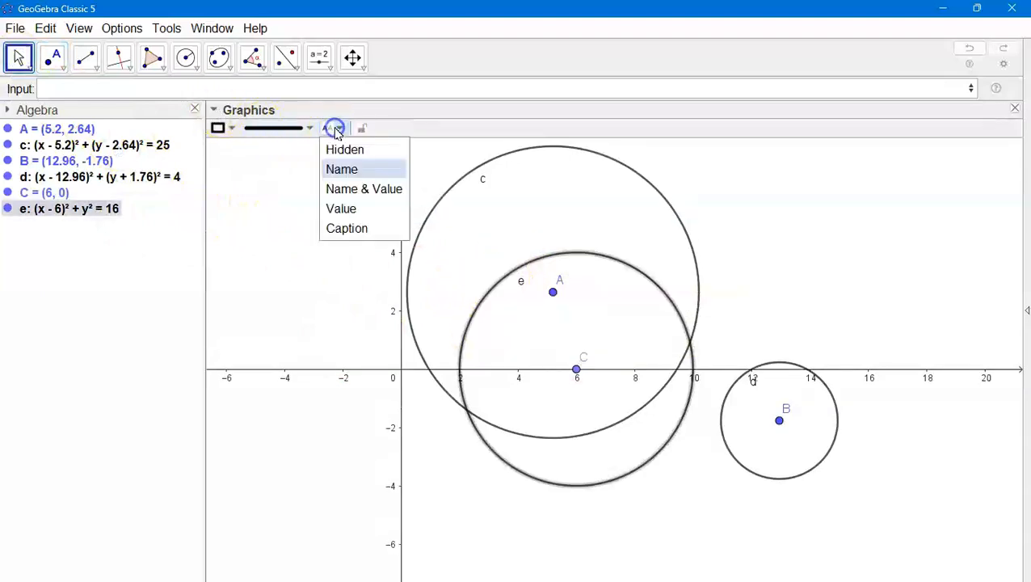
pyautogui.click(360, 188)
pyautogui.moveTo(589, 286); pyautogui.dragTo(591, 283)
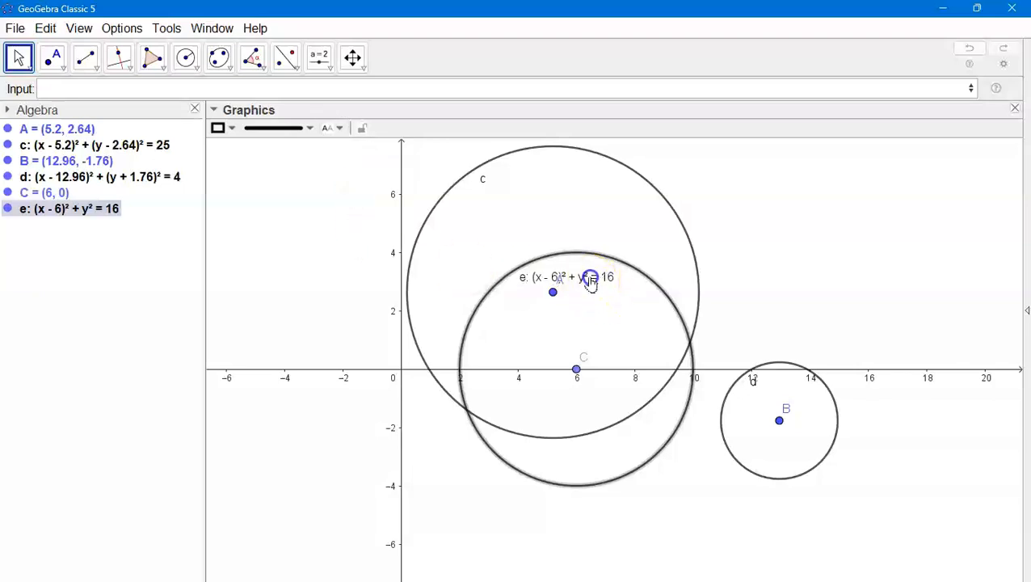
# Show the name and value as labels on the radius-5 and radius-2 circles, placing the smaller circle's label above it
pyautogui.click(480, 180)
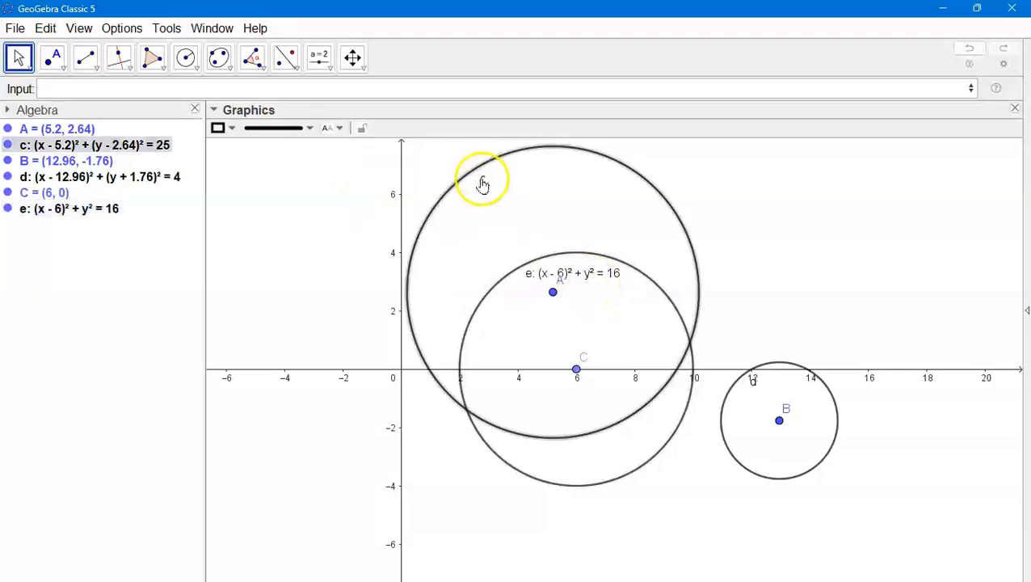
pyautogui.click(335, 128)
pyautogui.click(358, 189)
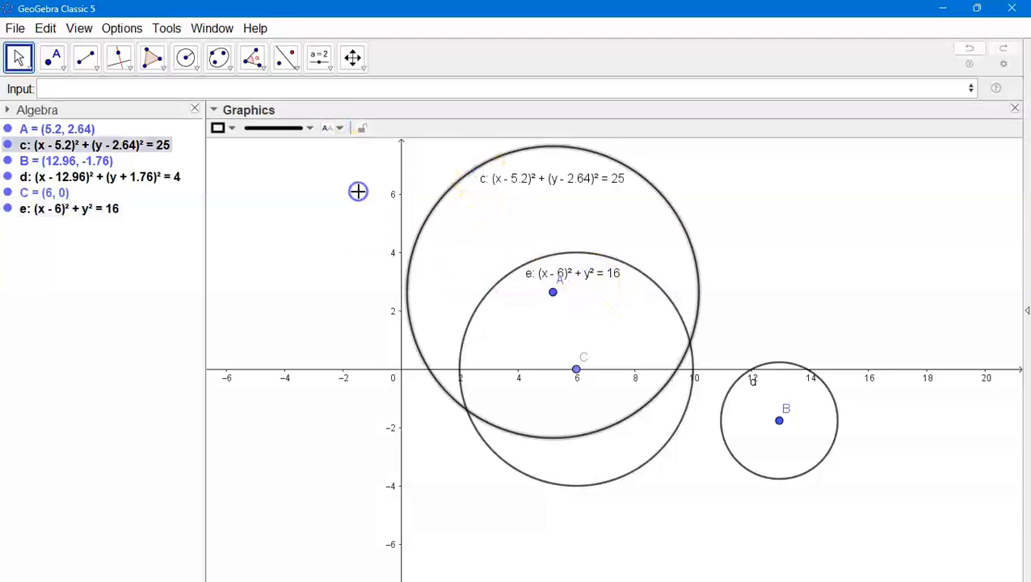
pyautogui.click(751, 371)
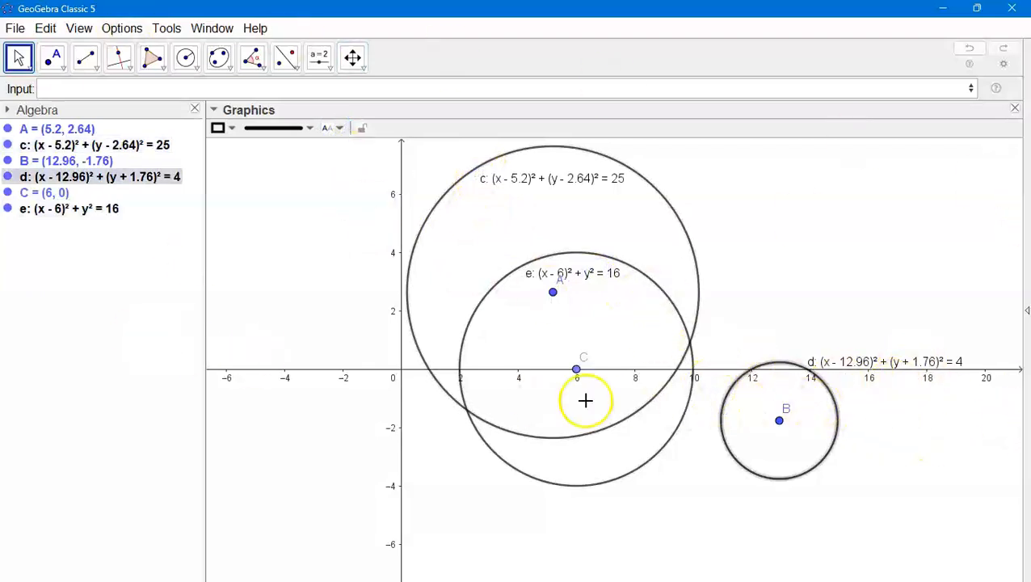
# Move the radius-2 circle so its centre is at (14, 0) and the radius-5 circle so its centre is at (0, 0)
pyautogui.moveTo(720, 434); pyautogui.dragTo(750, 380)
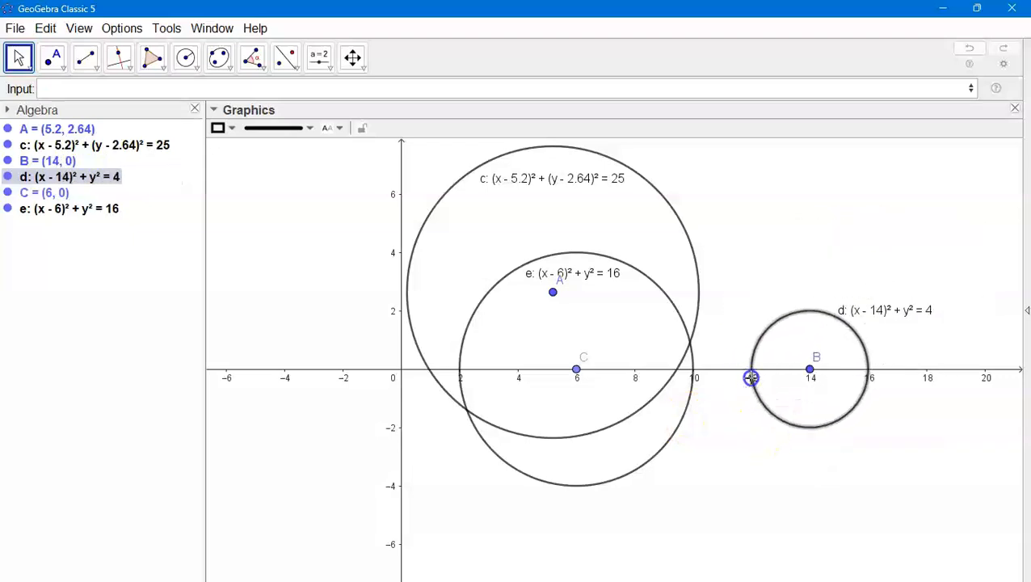
pyautogui.moveTo(446, 199); pyautogui.dragTo(285, 283)
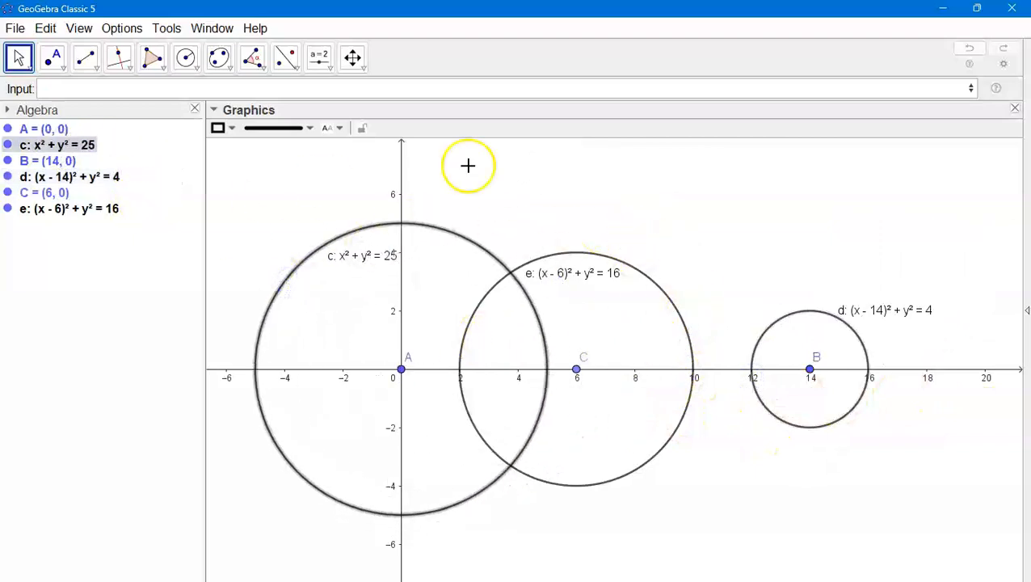
# Draw a circle centred at about (11.51, -5.4) with radius n, creating a slider for n
pyautogui.scroll(-2, 694, 231)
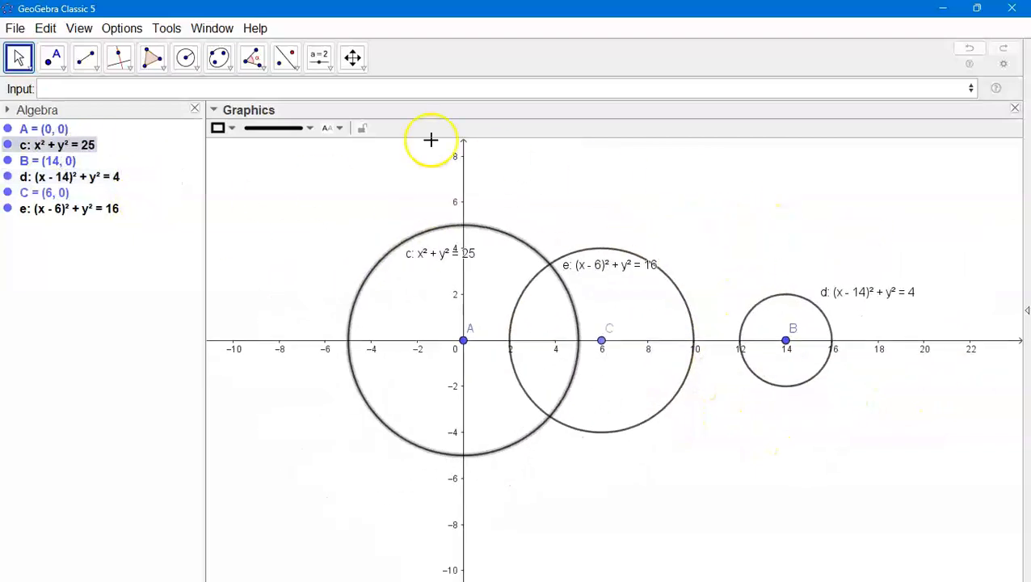
pyautogui.click(185, 57)
pyautogui.click(241, 125)
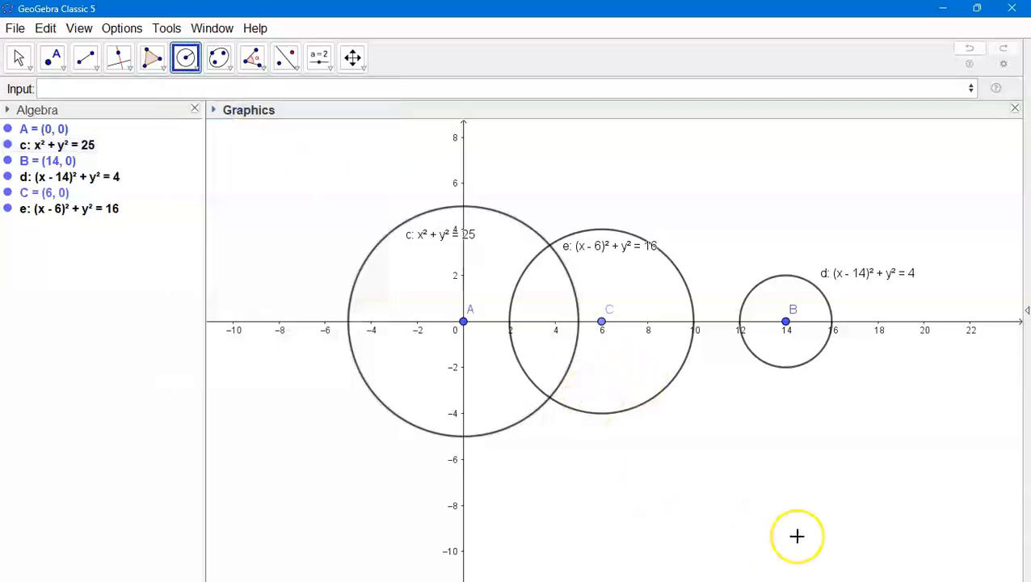
pyautogui.click(728, 445)
pyautogui.click(541, 346)
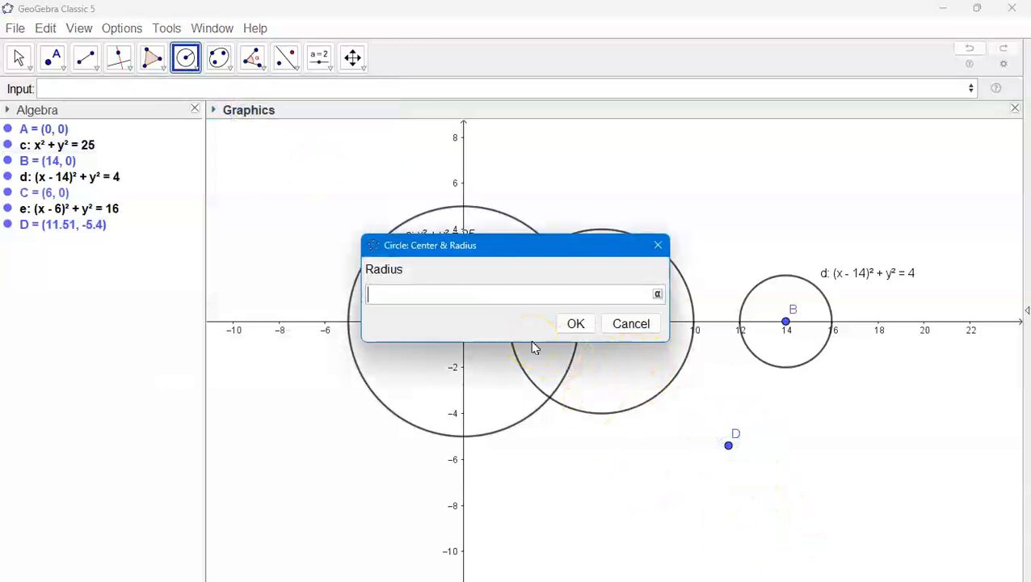
pyautogui.write('n')
pyautogui.press('Return')
pyautogui.click(523, 295)
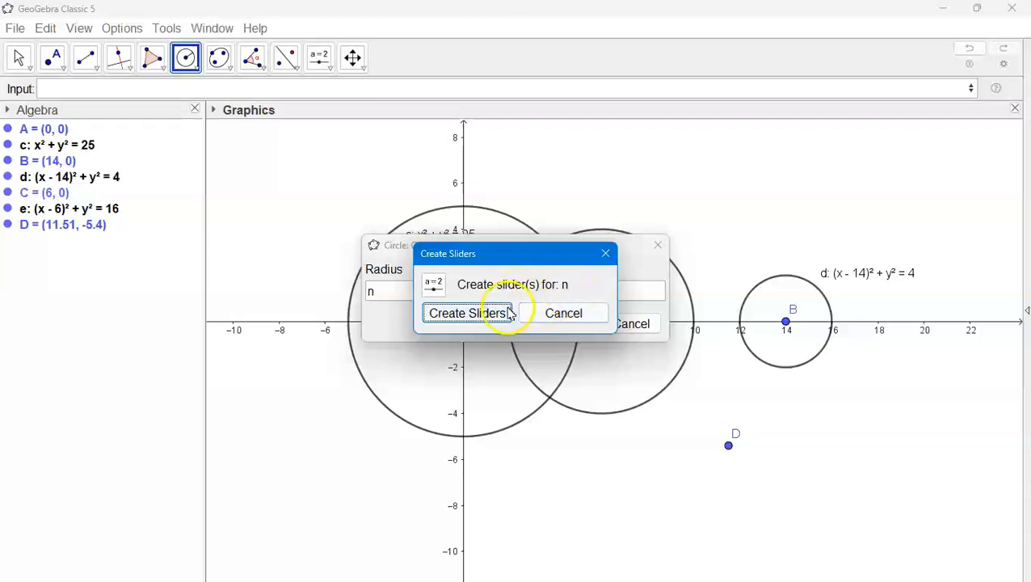
pyautogui.click(509, 314)
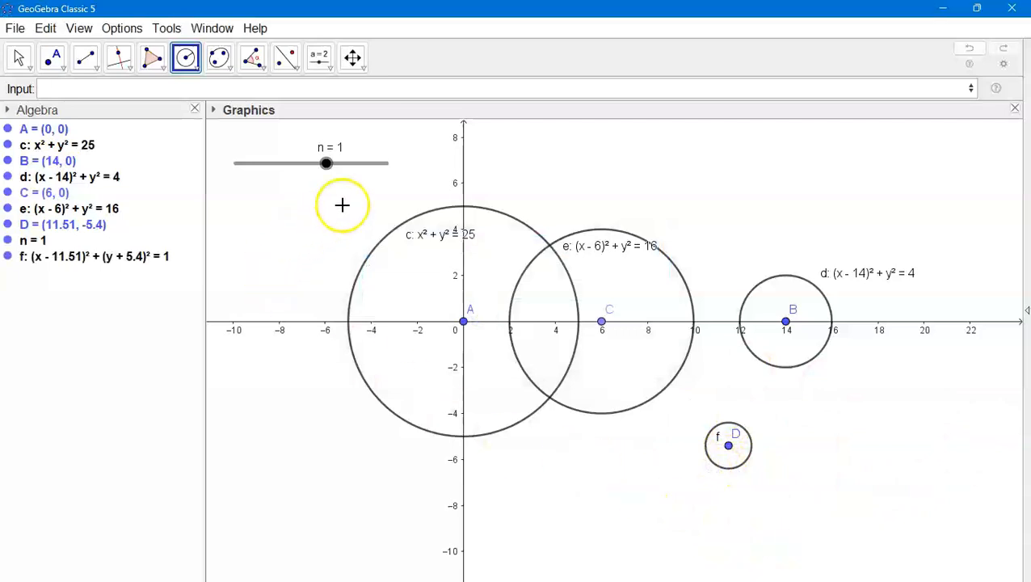
# Set the interval of slider n to a minimum of 0 and a maximum of 10
pyautogui.rightClick(312, 167)
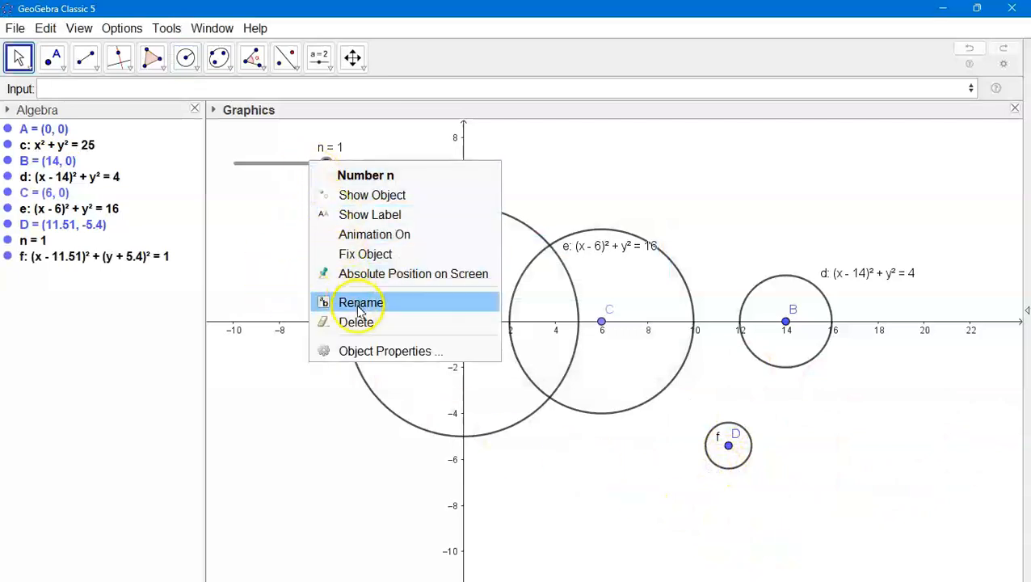
pyautogui.click(379, 350)
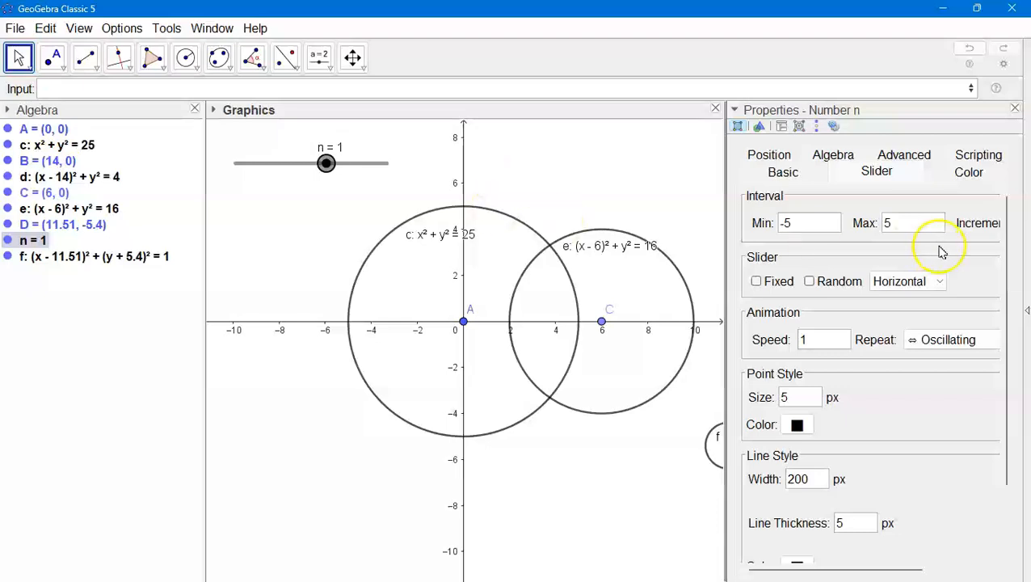
pyautogui.click(800, 224)
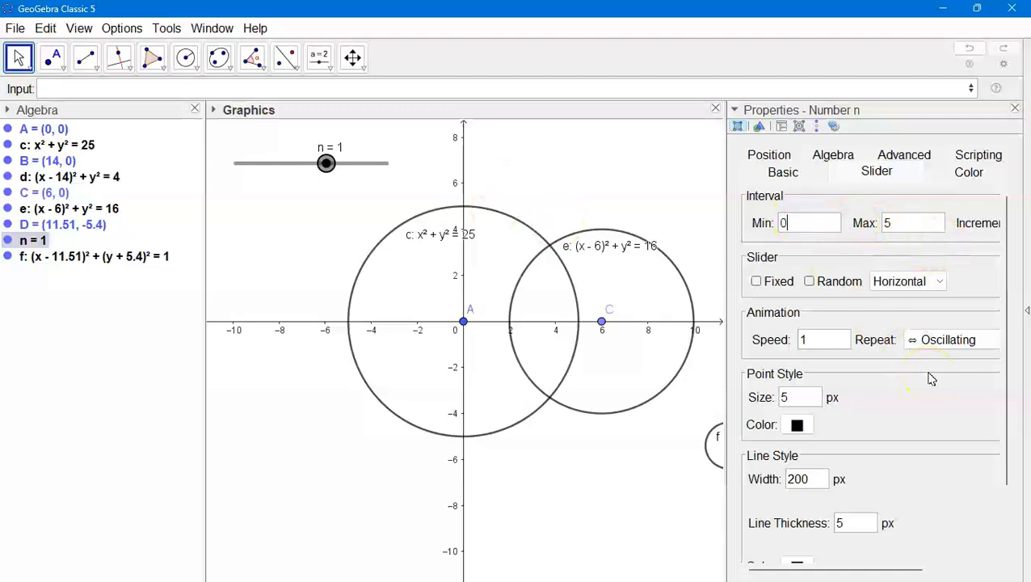
pyautogui.press('Tab')
pyautogui.press('BackSpace')
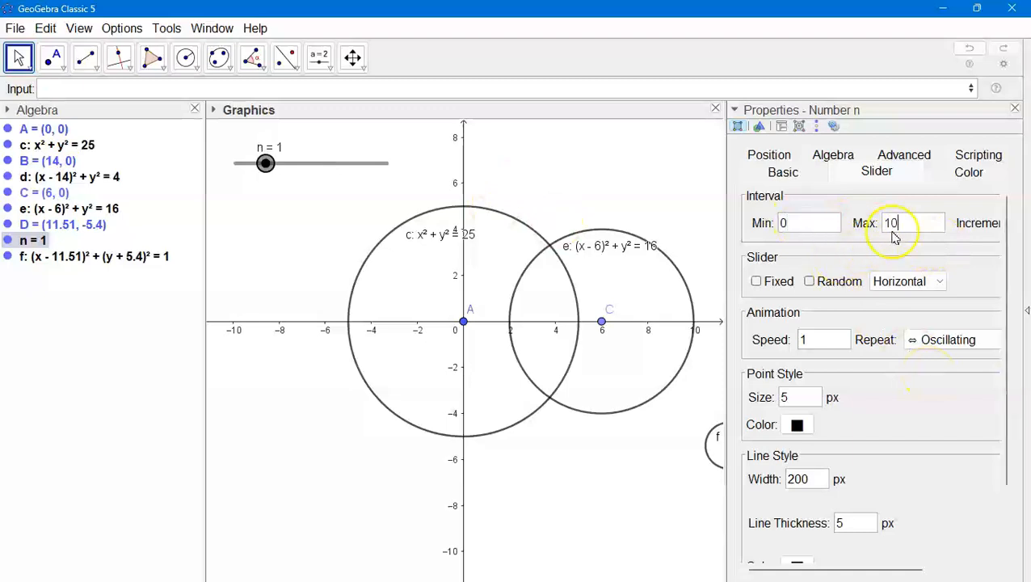
pyautogui.write('10')
pyautogui.press('Return')
# Change the point colour of slider n to purple
pyautogui.moveTo(771, 565)
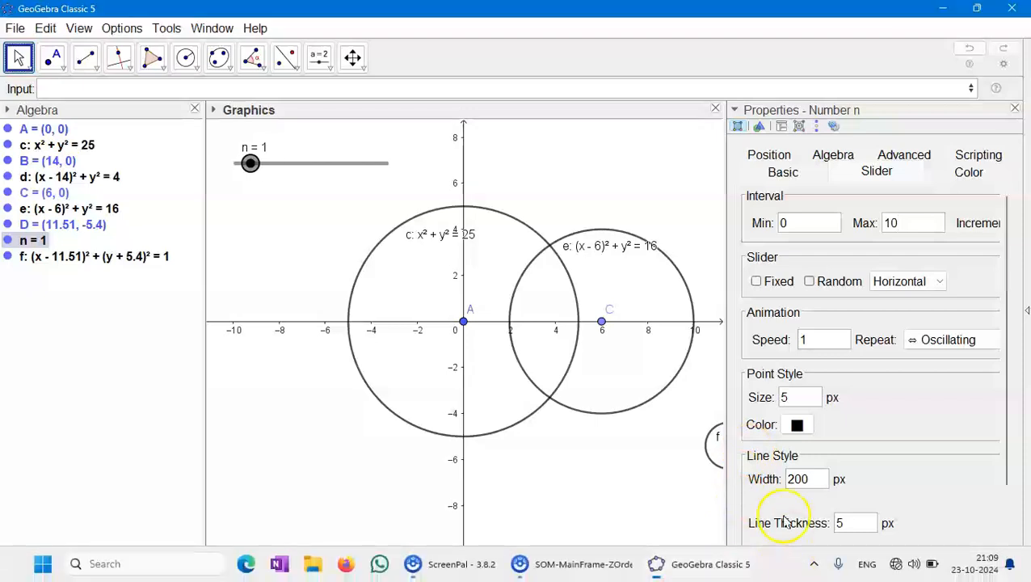
pyautogui.click(797, 424)
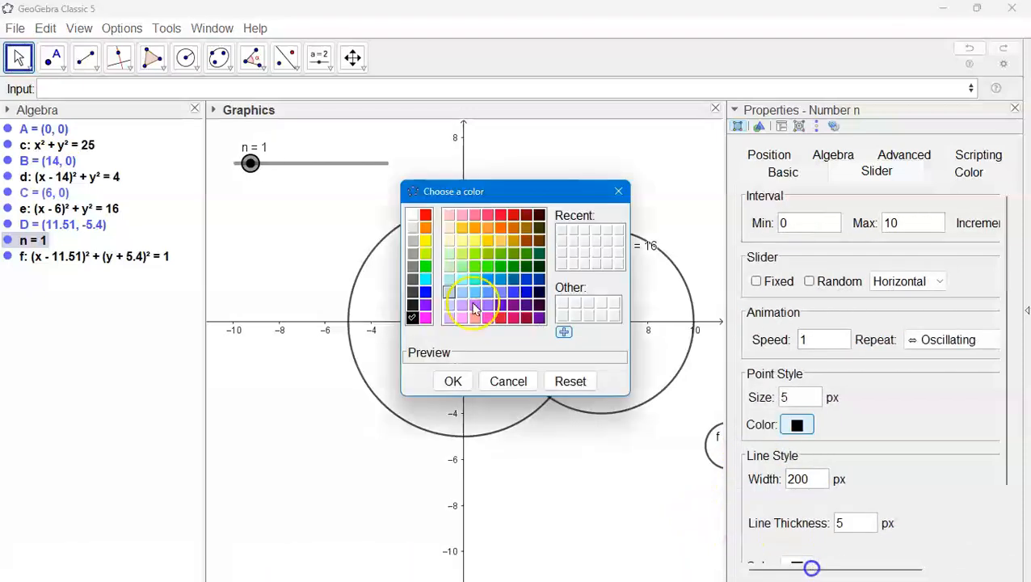
pyautogui.click(425, 304)
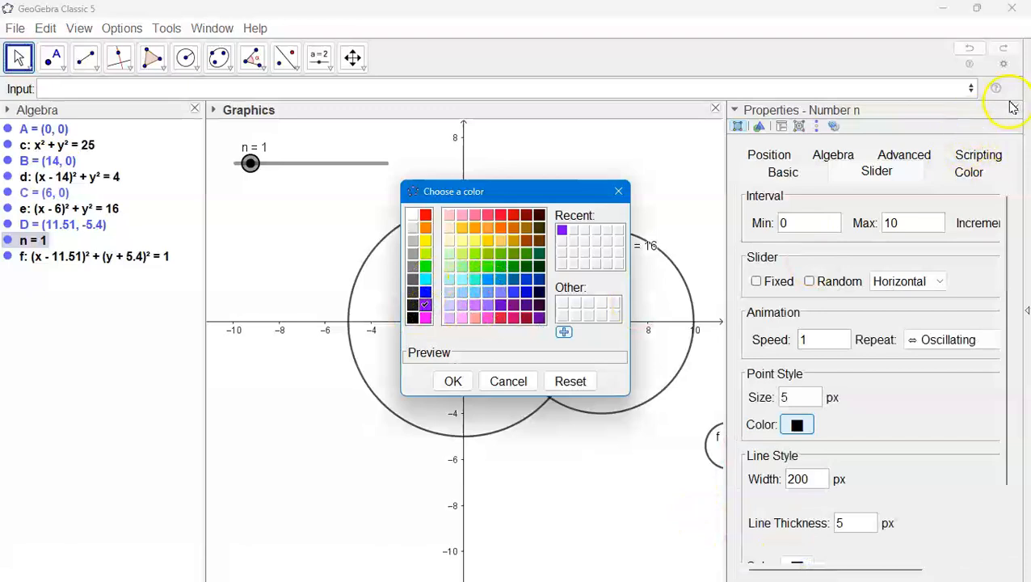
pyautogui.press('Return')
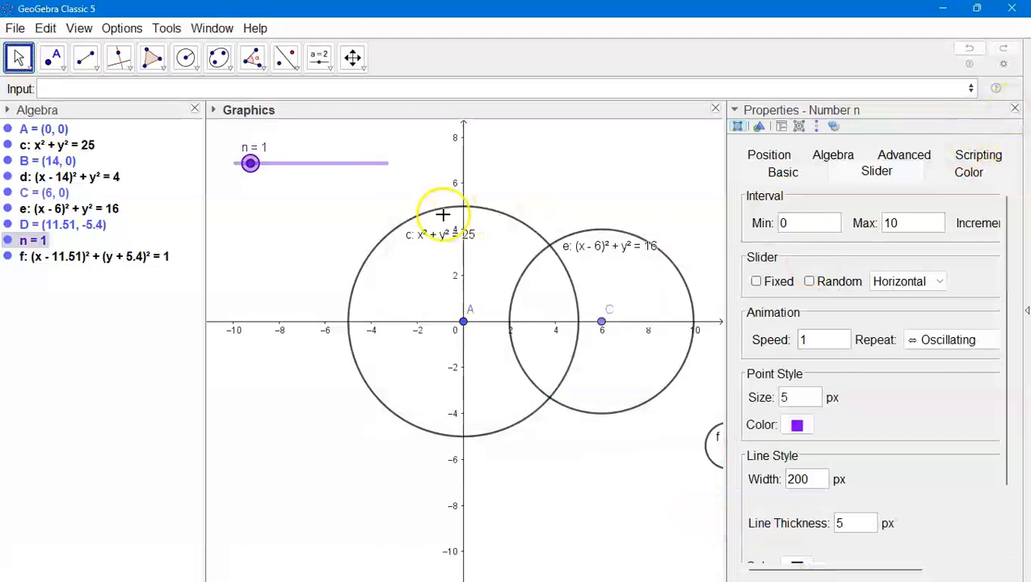
# Close the slider's properties and start the animation of slider n
pyautogui.click(1016, 110)
pyautogui.rightClick(252, 162)
pyautogui.click(332, 261)
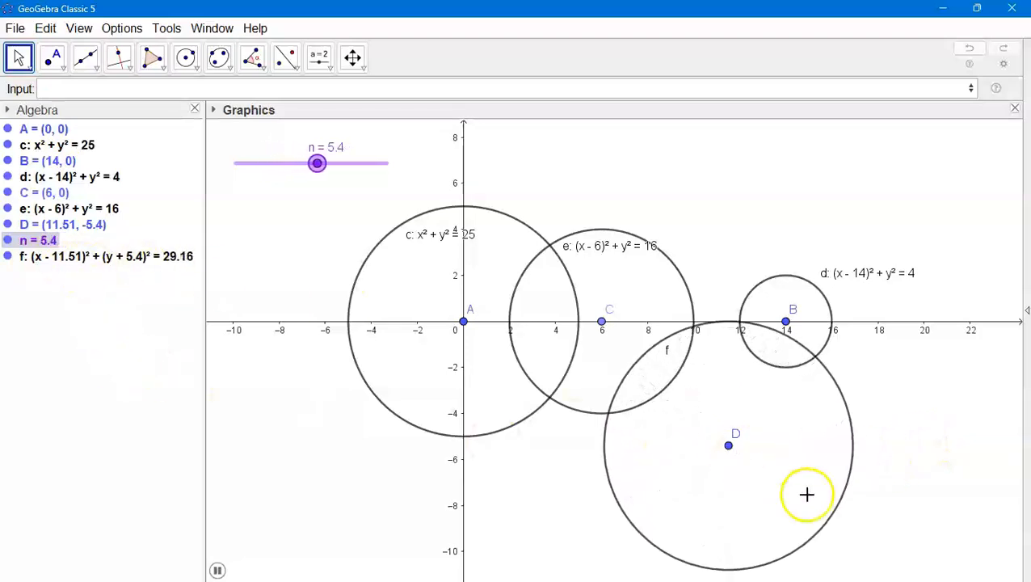
pyautogui.scroll(-3, 800, 494)
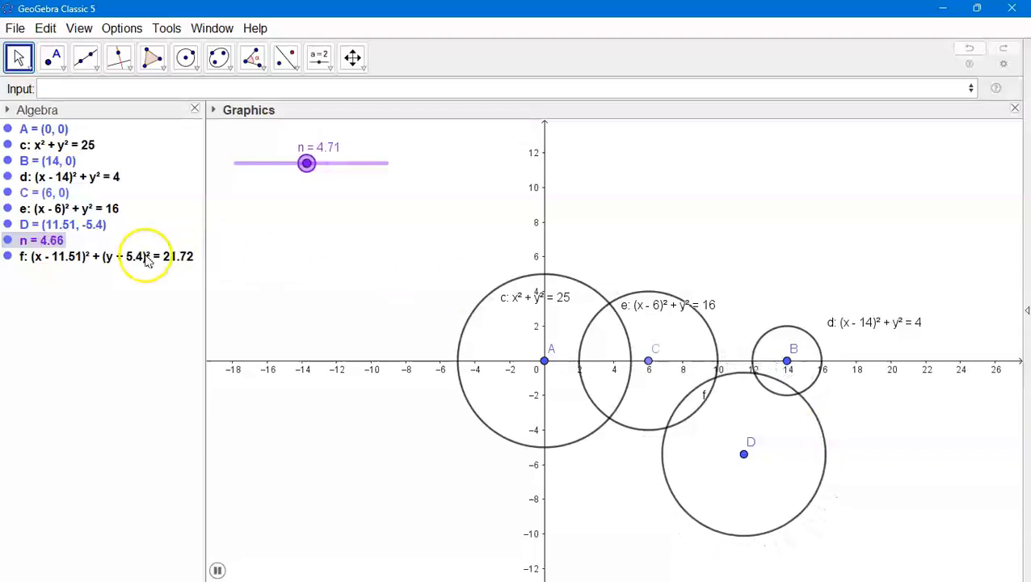
# Pause the animation, turn on the trace for circle f, and resume the animation
pyautogui.click(216, 570)
pyautogui.click(716, 453)
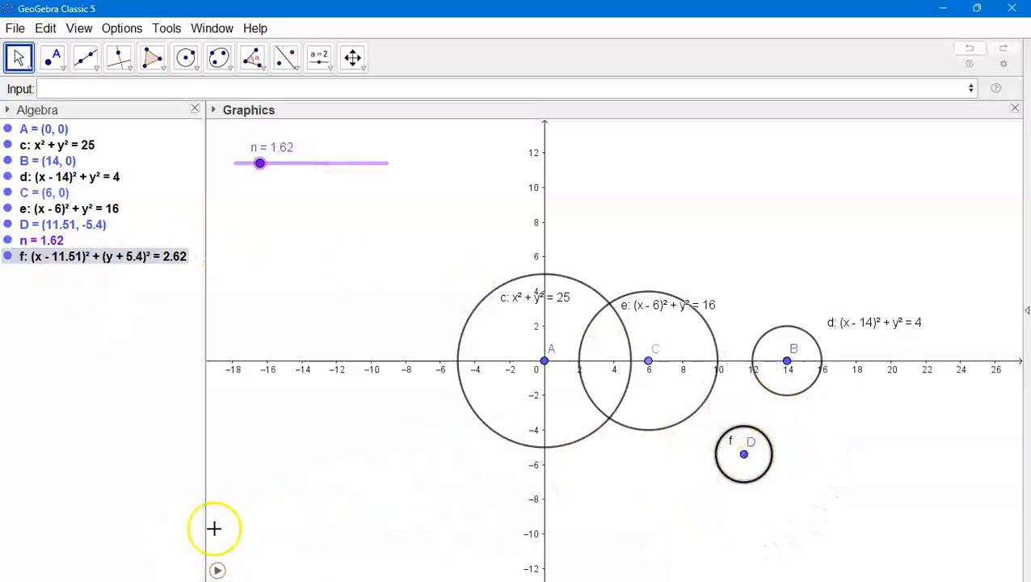
pyautogui.click(219, 571)
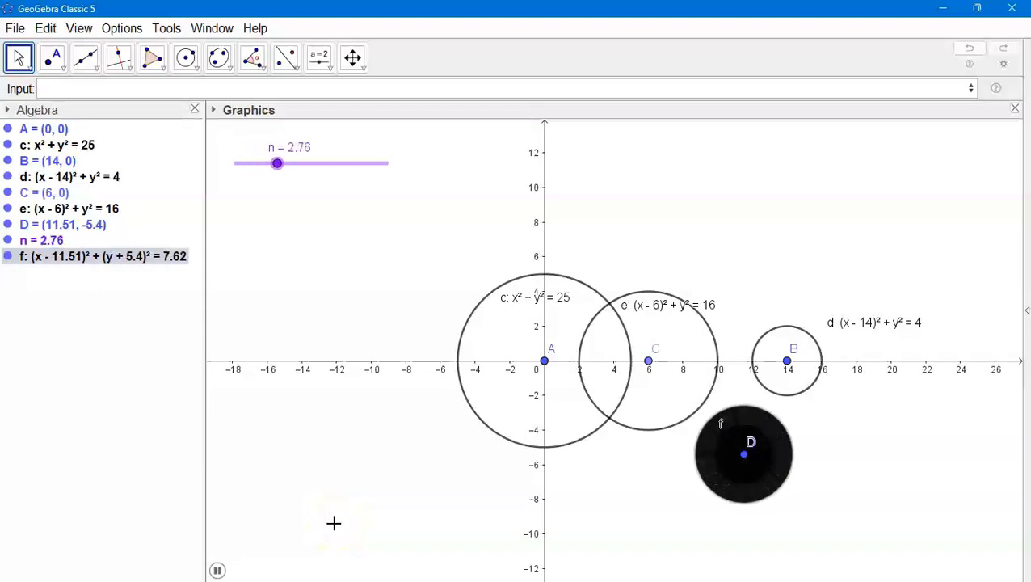
pyautogui.scroll(-3, 334, 523)
# Pause the animation, change the colour of circle f to light green (#99FF99), and restart the animation
pyautogui.click(215, 570)
pyautogui.rightClick(527, 398)
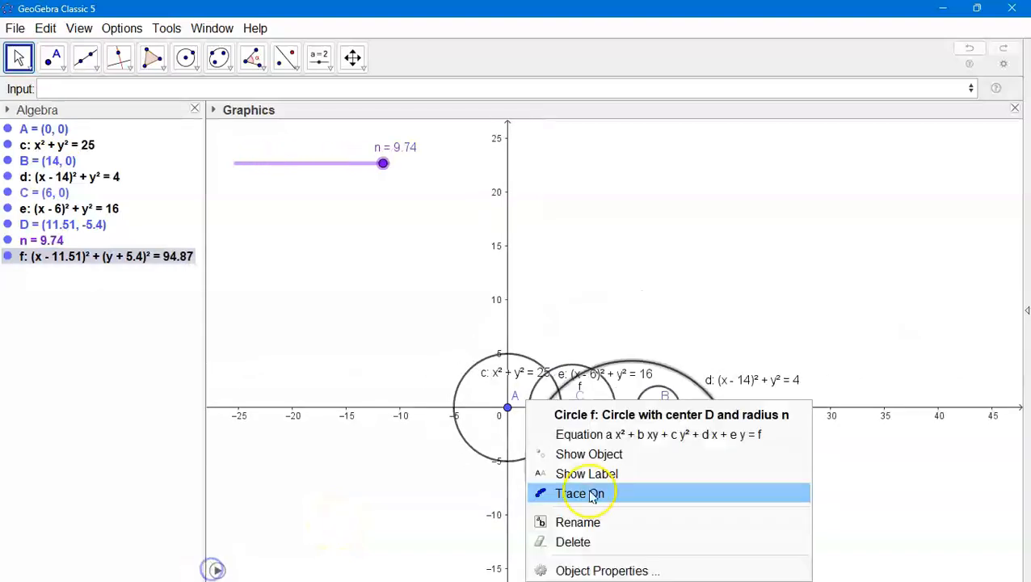
pyautogui.click(583, 571)
pyautogui.click(880, 164)
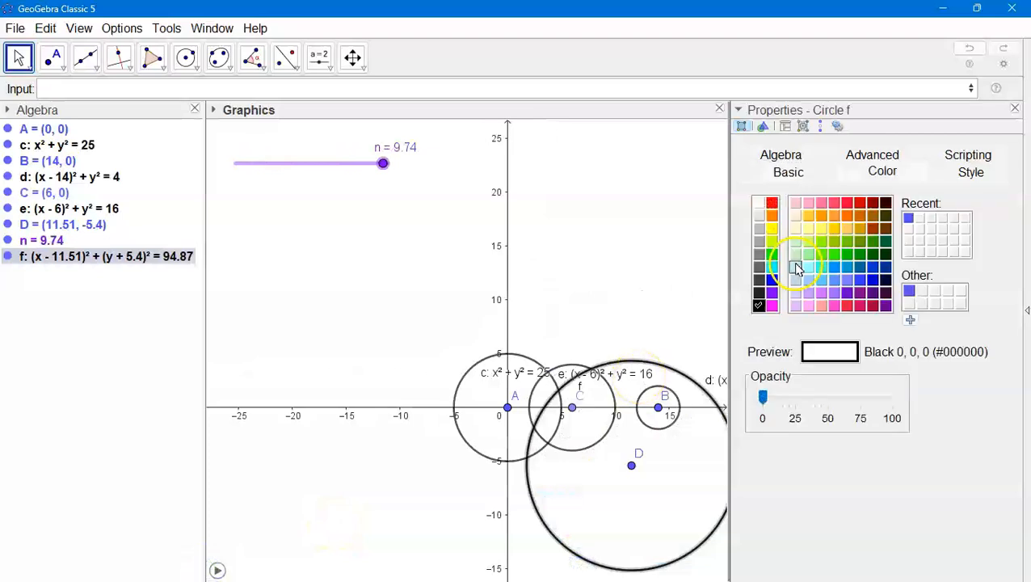
pyautogui.click(807, 255)
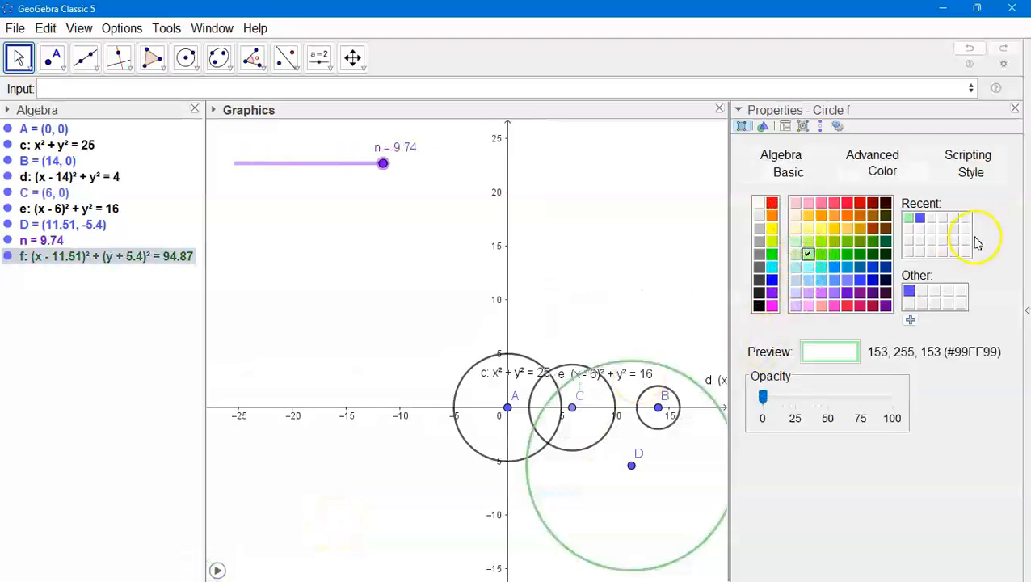
pyautogui.click(1015, 109)
pyautogui.click(216, 570)
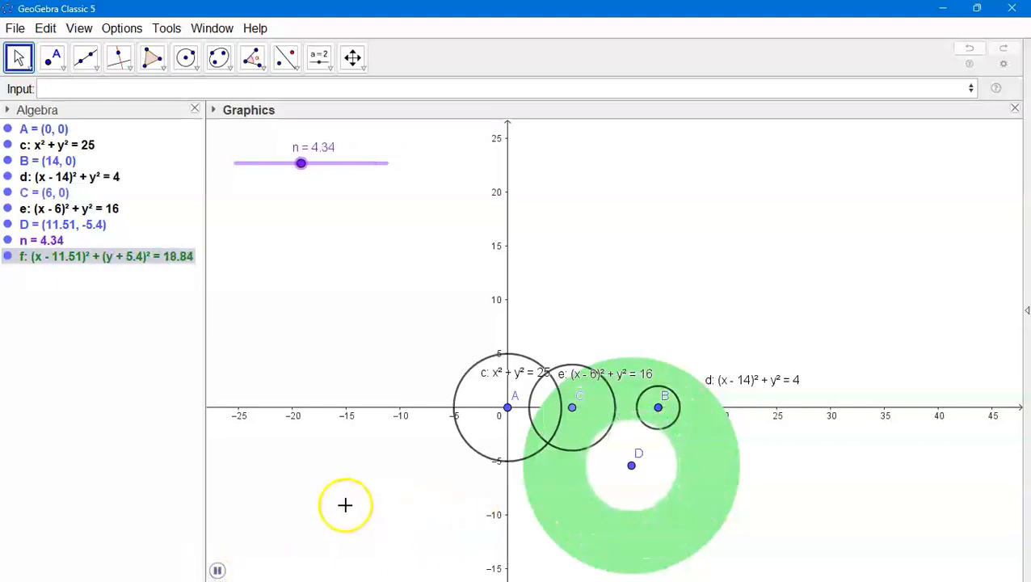
pyautogui.scroll(-2, 331, 469)
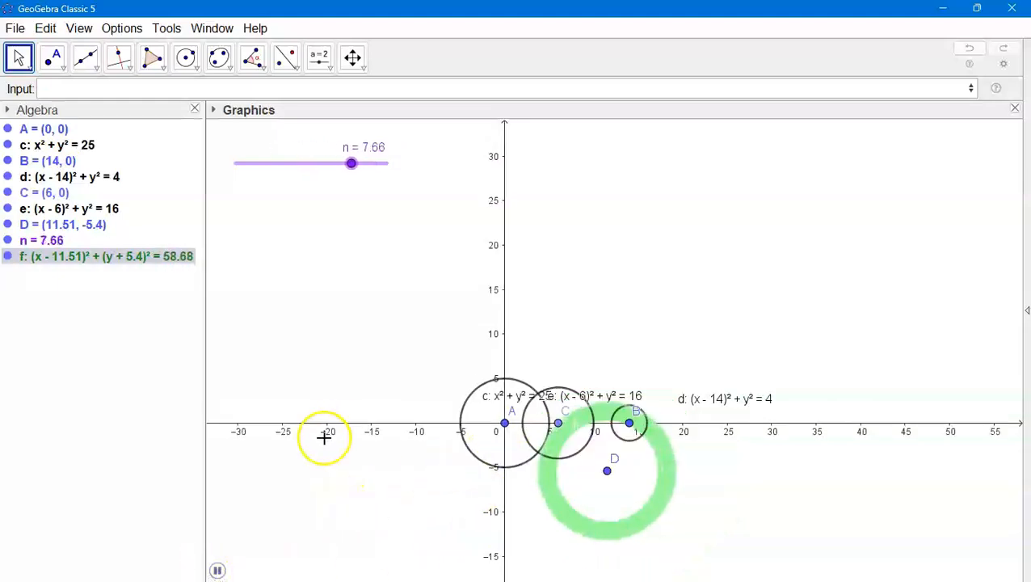